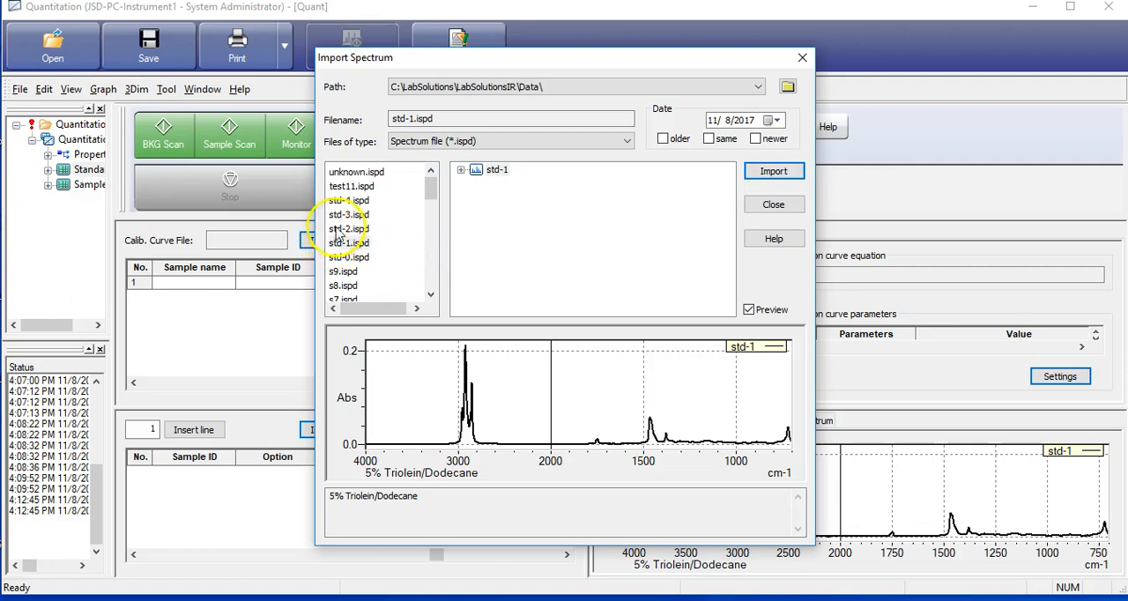
Import the std-2 and std-3 spectra into the standards table and close the import dialog
{"action": "left_click", "coordinate": [750, 176]}
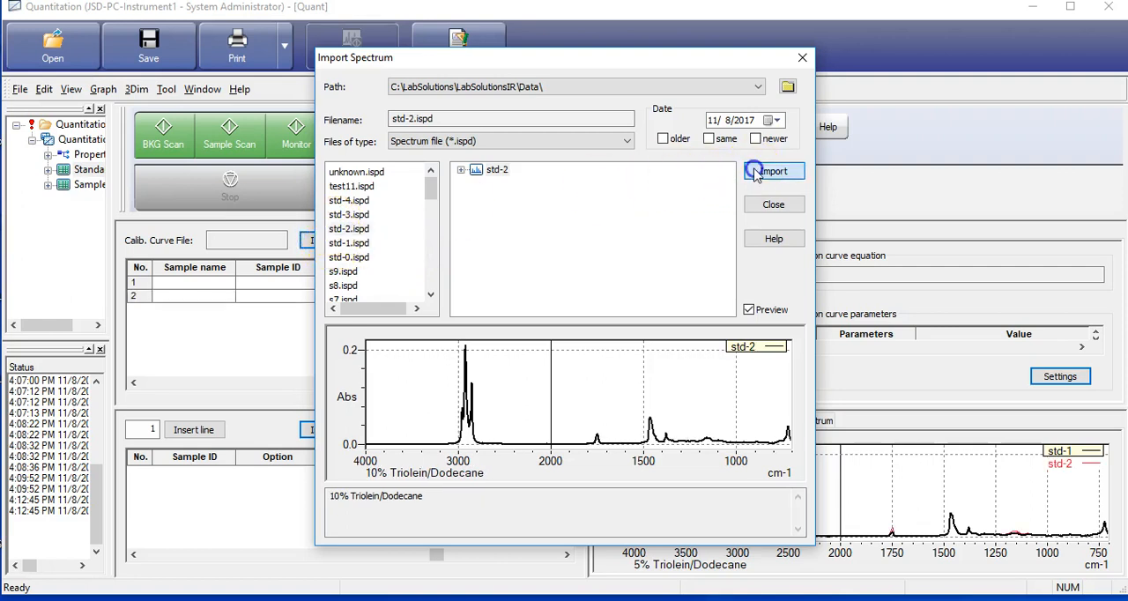
{"action": "left_click", "coordinate": [339, 216]}
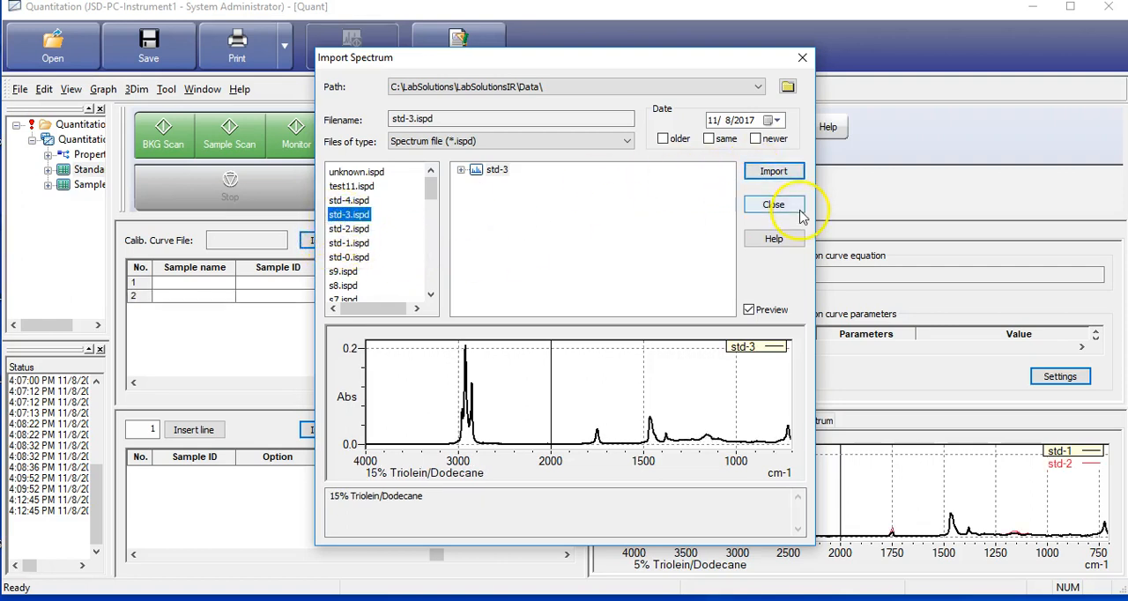
{"action": "left_click", "coordinate": [763, 172]}
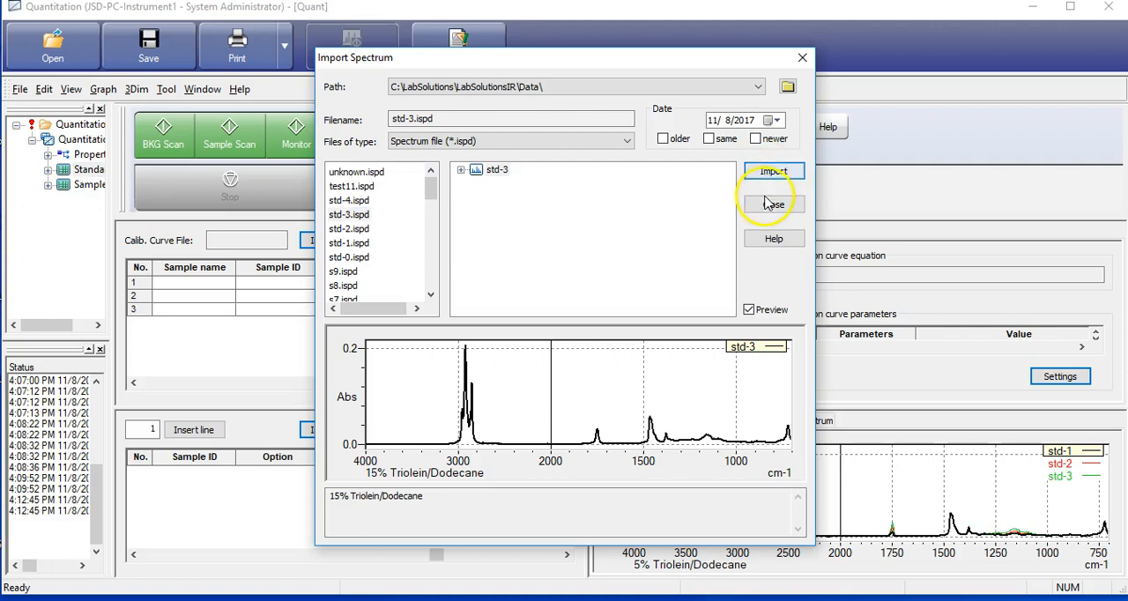
{"action": "left_click", "coordinate": [767, 204]}
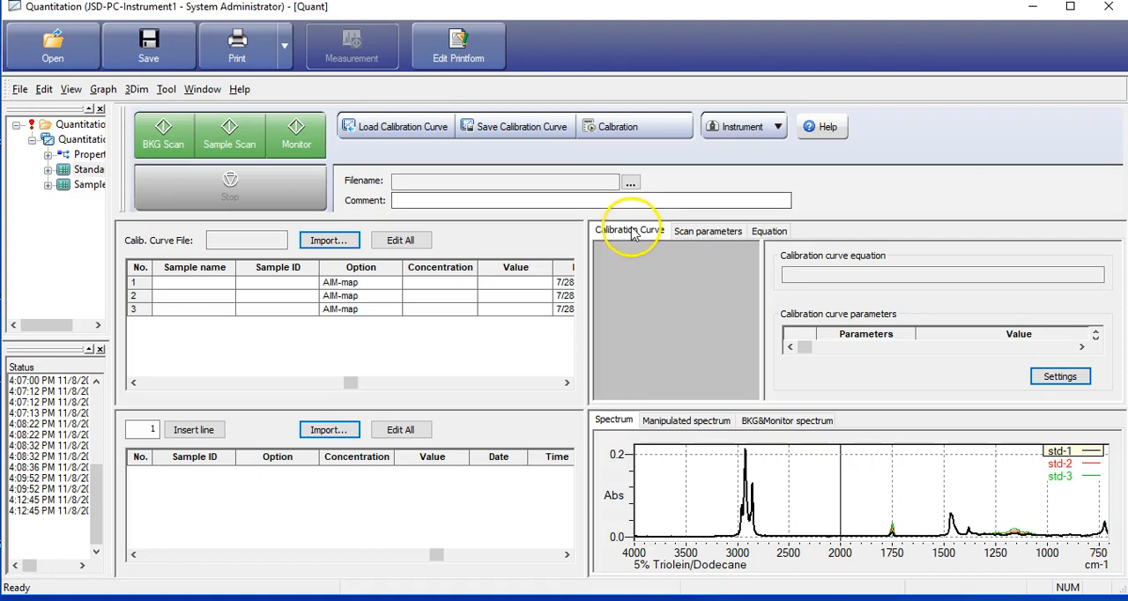
Open the calibration curve settings and name the component Conc. A with % as the unit
{"action": "left_click", "coordinate": [1048, 380]}
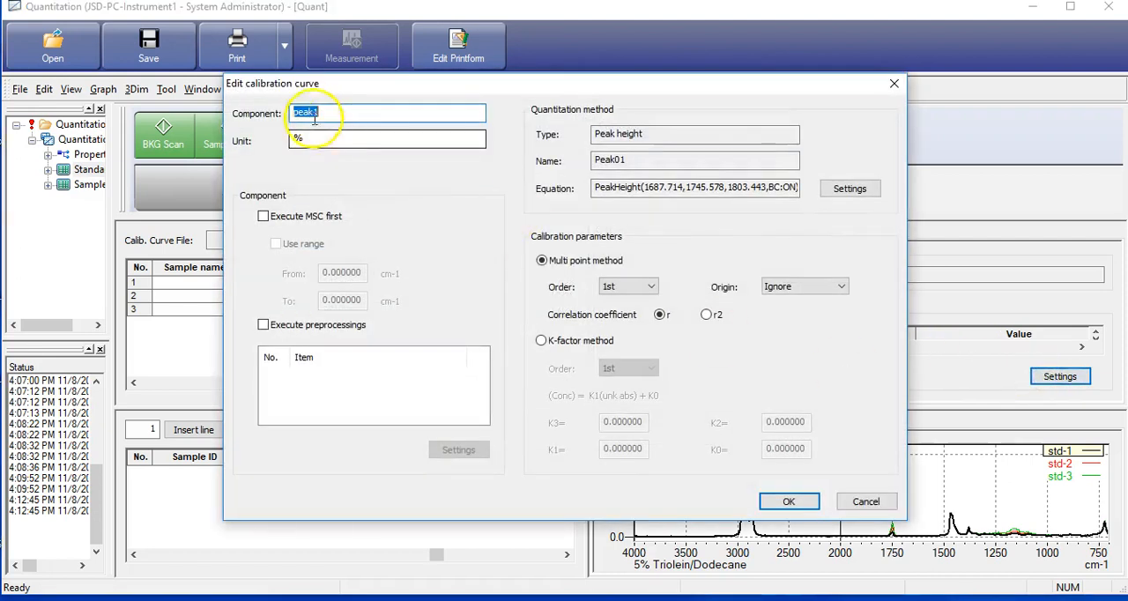
{"action": "left_click", "coordinate": [331, 114]}
{"action": "left_click_drag", "start_coordinate": [332, 114], "coordinate": [291, 109]}
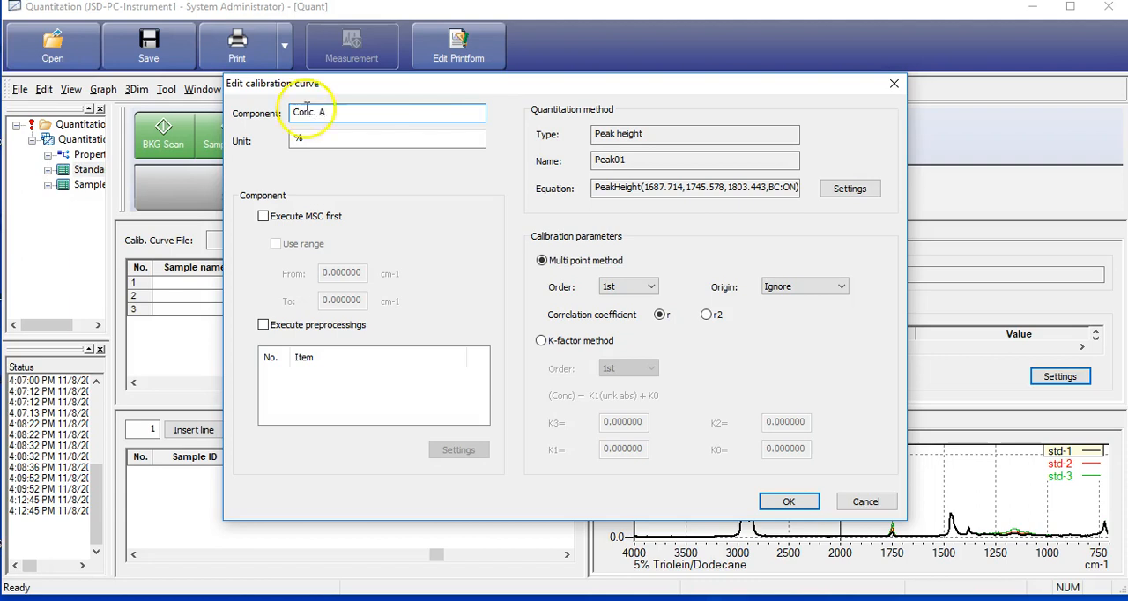
{"action": "left_click", "coordinate": [313, 141]}
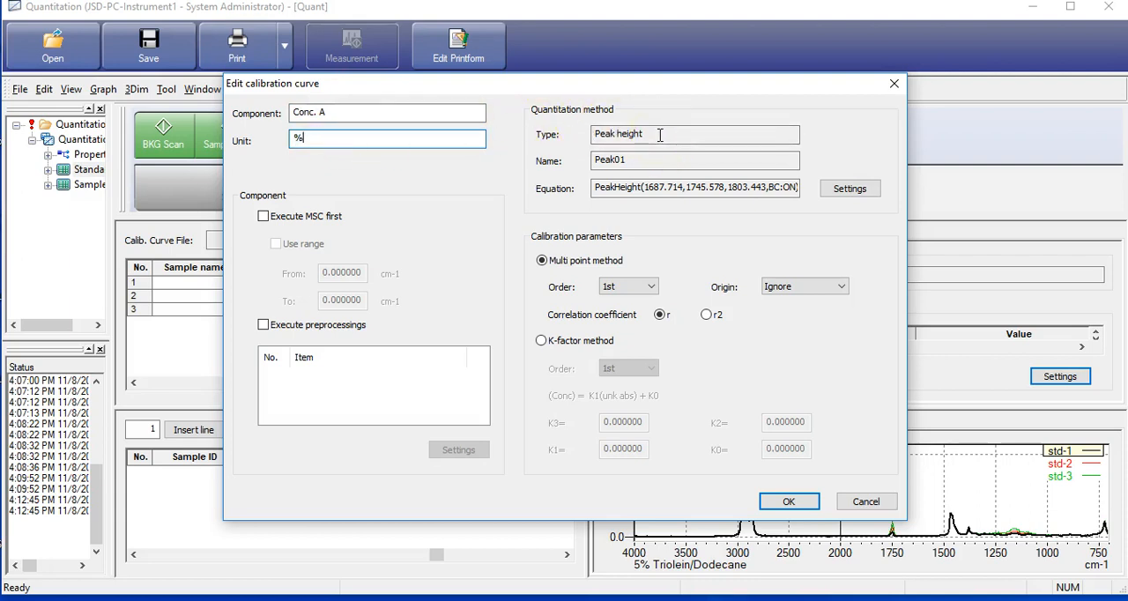
Edit the quantitation equation and set its type to Peak area, named Area01
{"action": "left_click", "coordinate": [848, 192]}
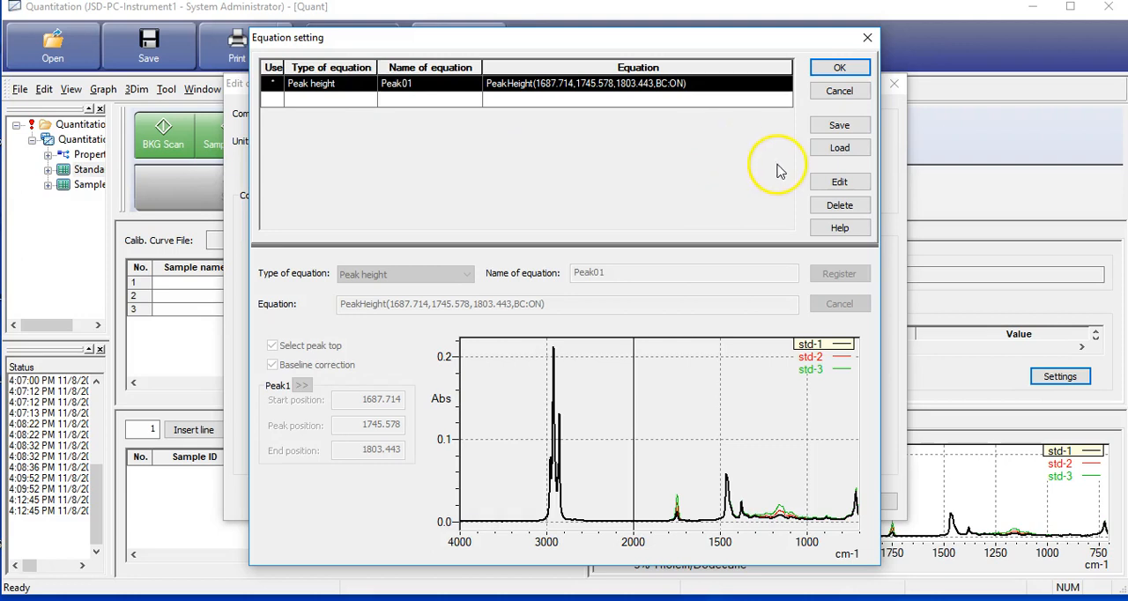
{"action": "left_click", "coordinate": [818, 183]}
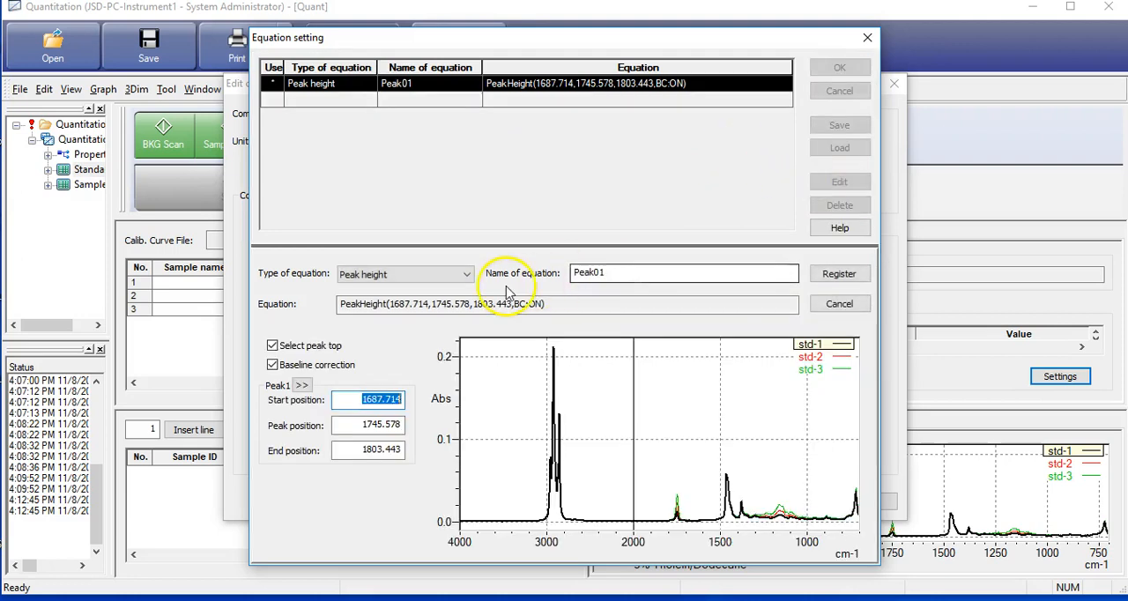
{"action": "left_click", "coordinate": [467, 275]}
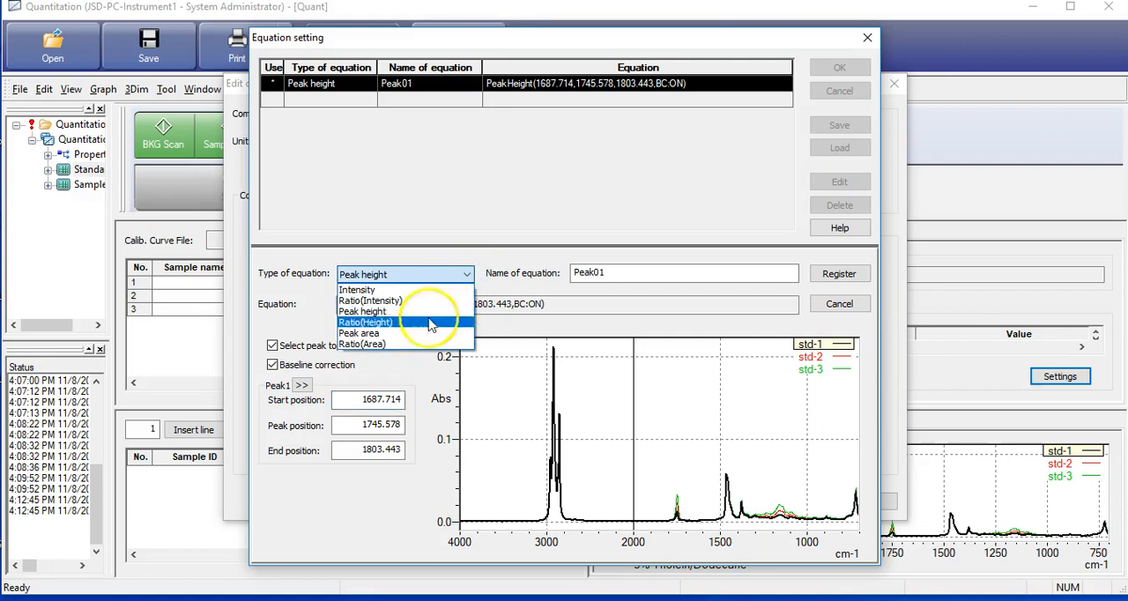
{"action": "left_click", "coordinate": [419, 341]}
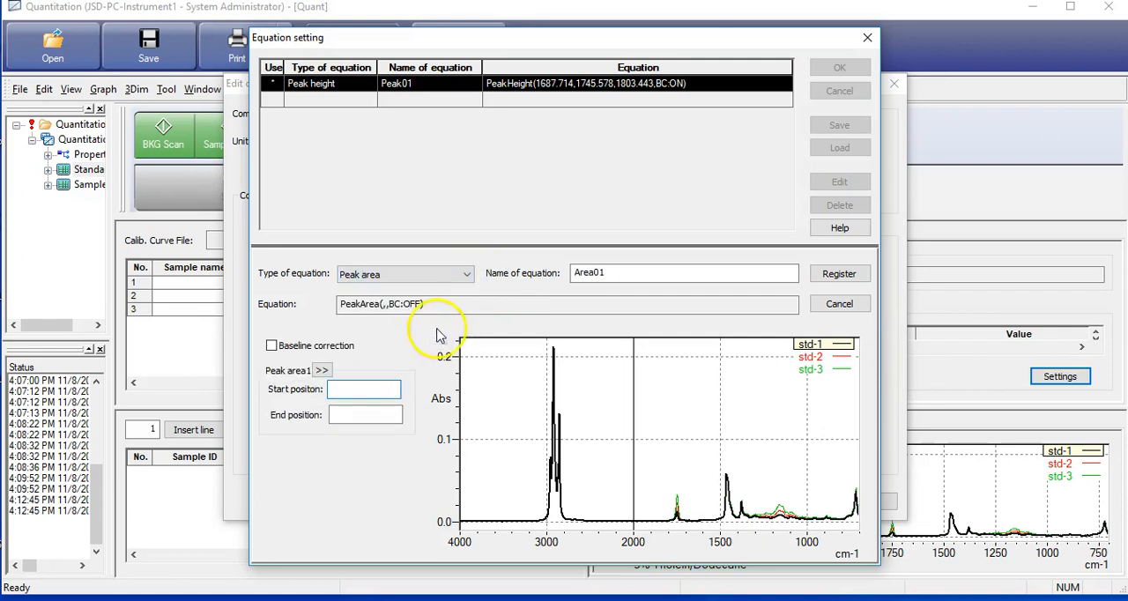
{"action": "left_click", "coordinate": [636, 276]}
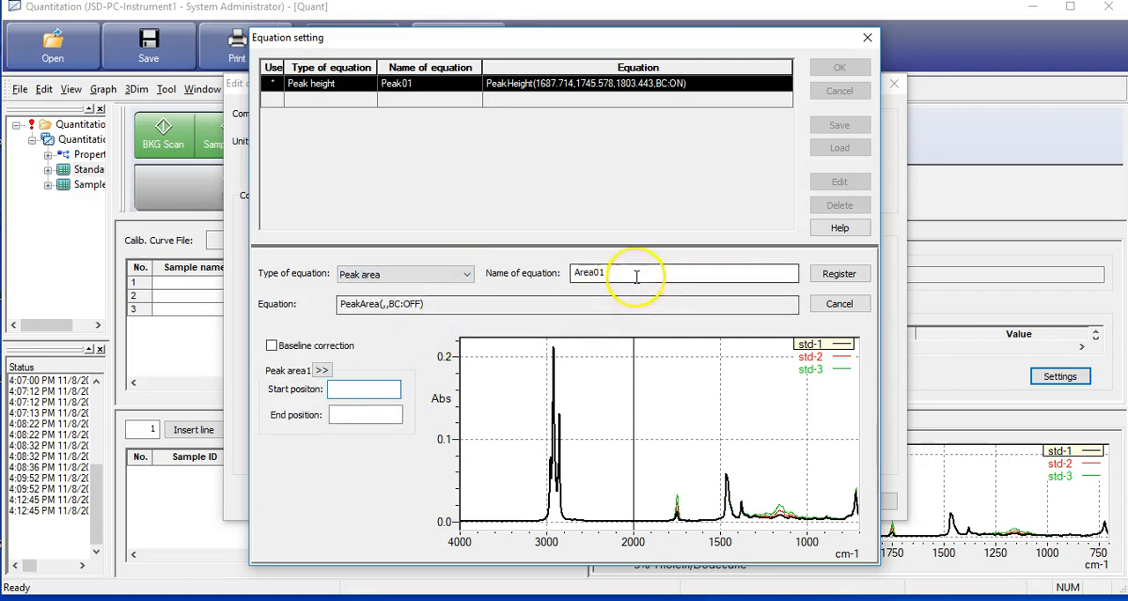
Set the peak area range graphically from about 1693.5 to about 1813.1 around the carbonyl peak and register the equation
{"action": "left_click", "coordinate": [323, 371]}
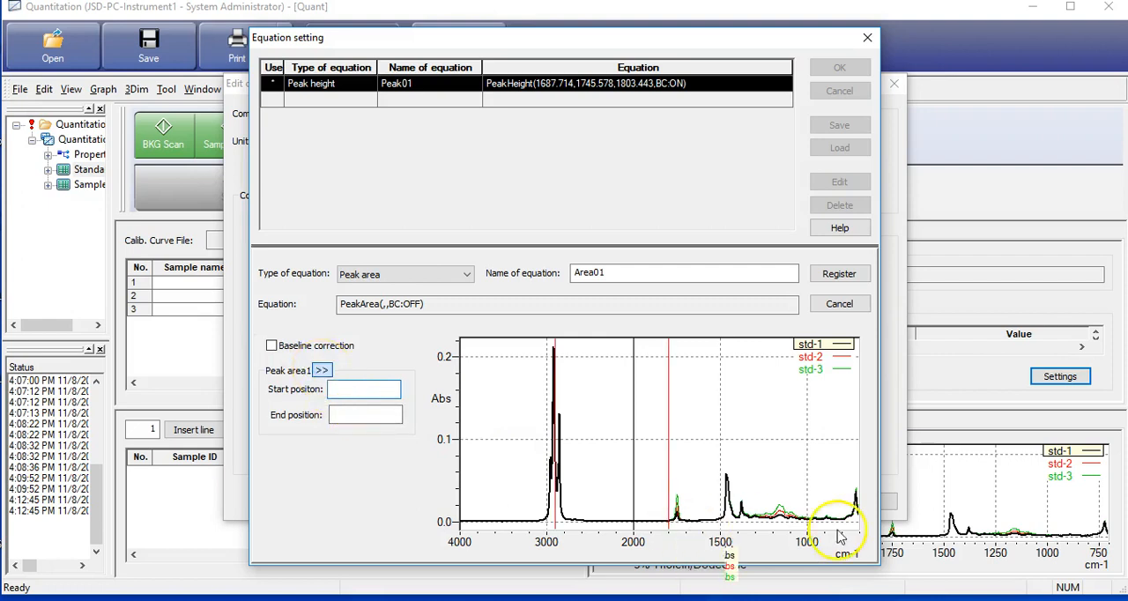
{"action": "left_click_drag", "start_coordinate": [667, 466], "coordinate": [687, 466]}
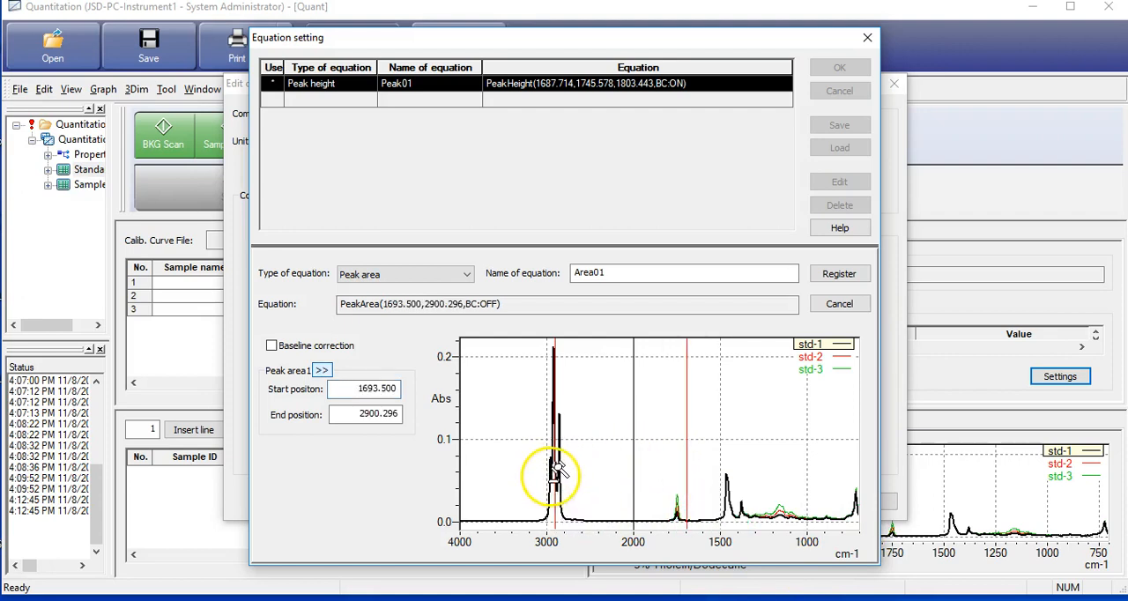
{"action": "left_click_drag", "start_coordinate": [556, 475], "coordinate": [658, 471]}
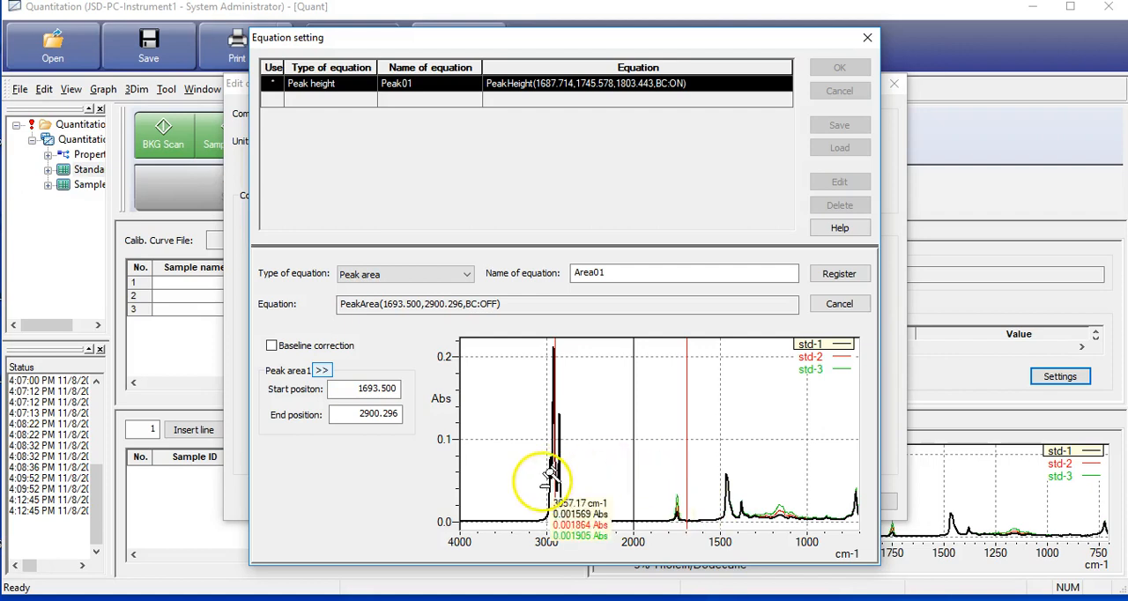
{"action": "left_click_drag", "start_coordinate": [555, 483], "coordinate": [665, 478]}
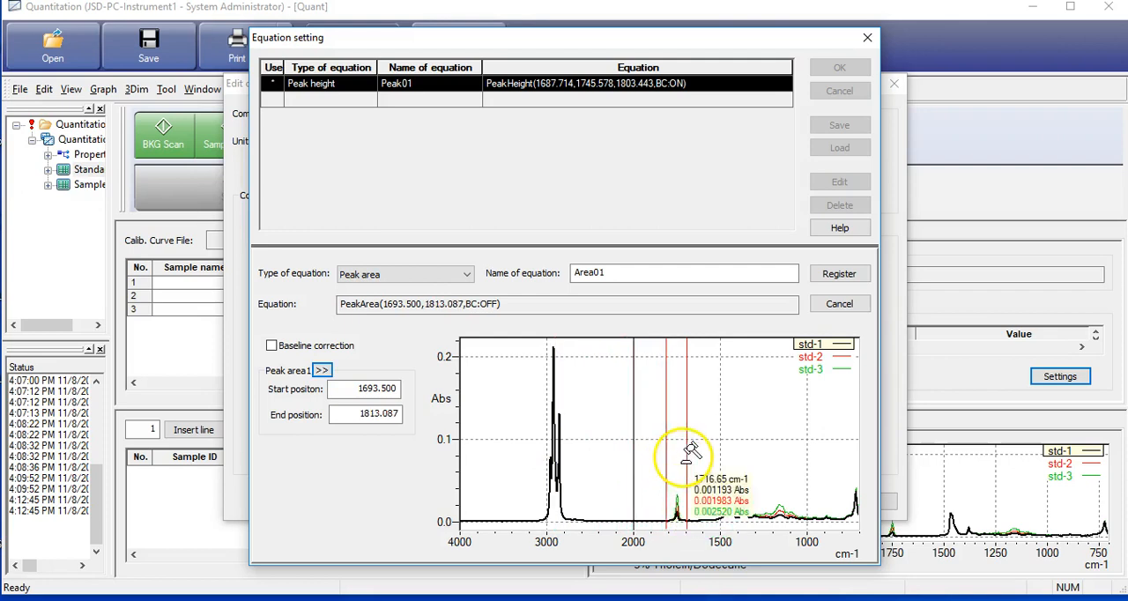
{"action": "mouse_move", "coordinate": [684, 443]}
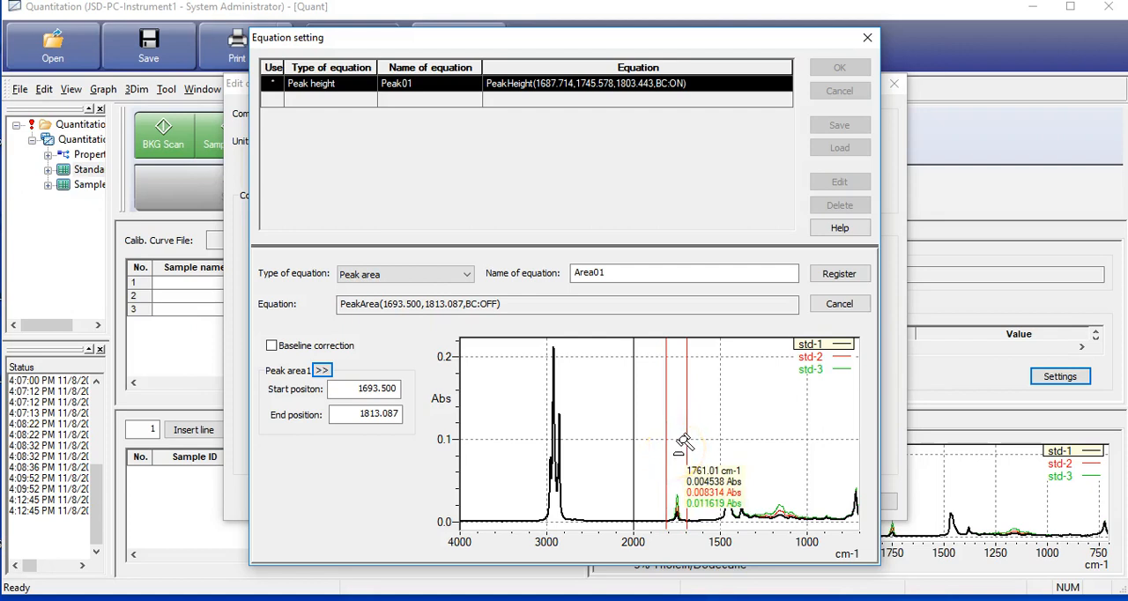
{"action": "left_click", "coordinate": [680, 444]}
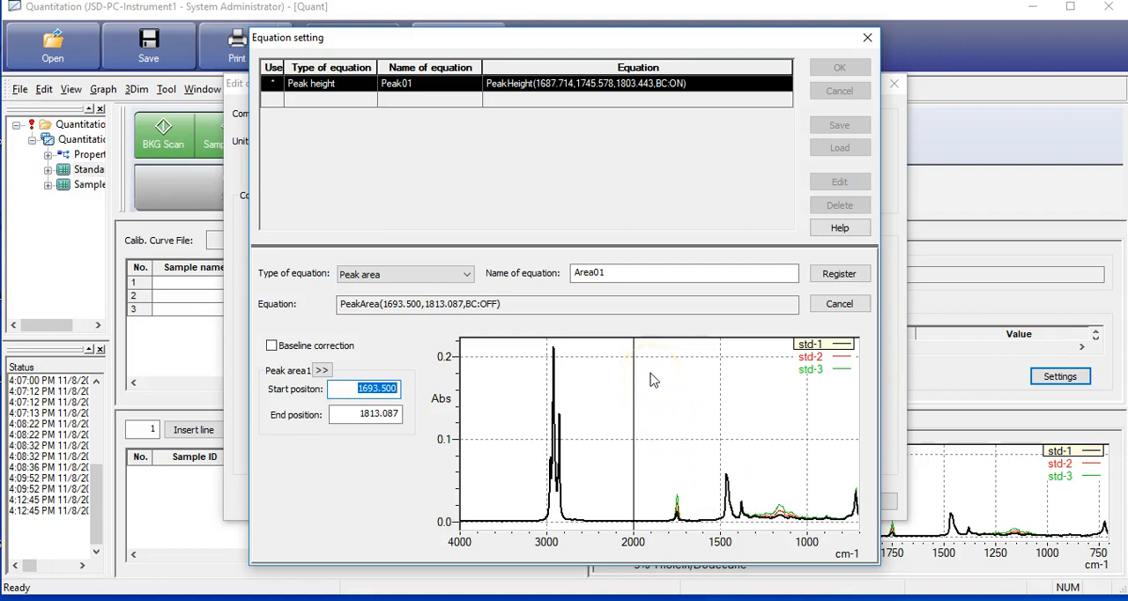
{"action": "left_click", "coordinate": [828, 275]}
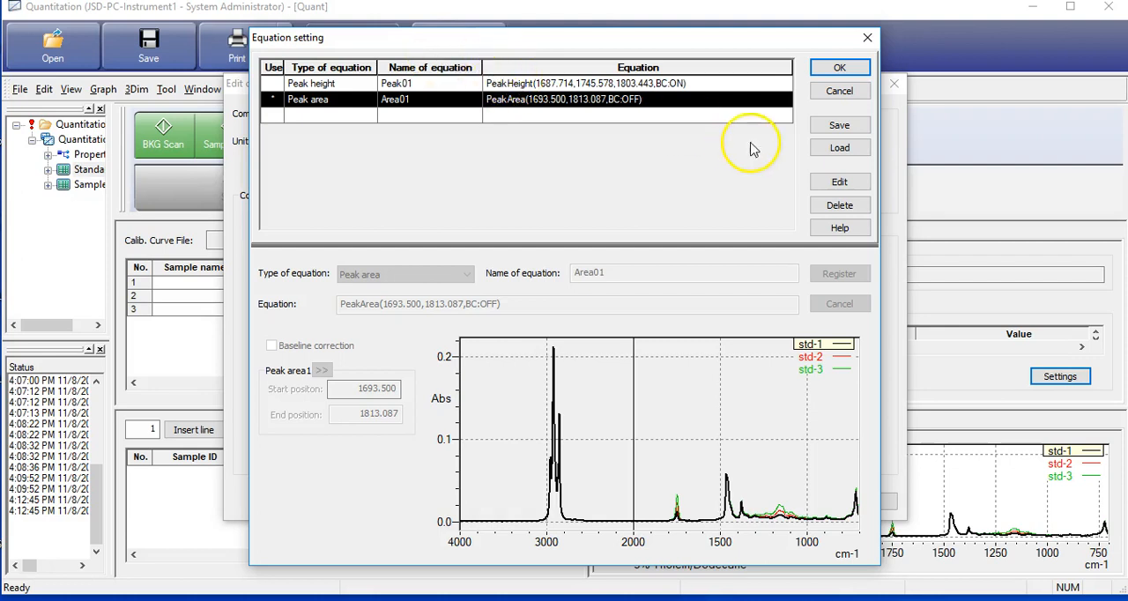
Save the equation to a file named Nov8 and apply the peak area equation to the calibration curve
{"action": "left_click", "coordinate": [839, 126]}
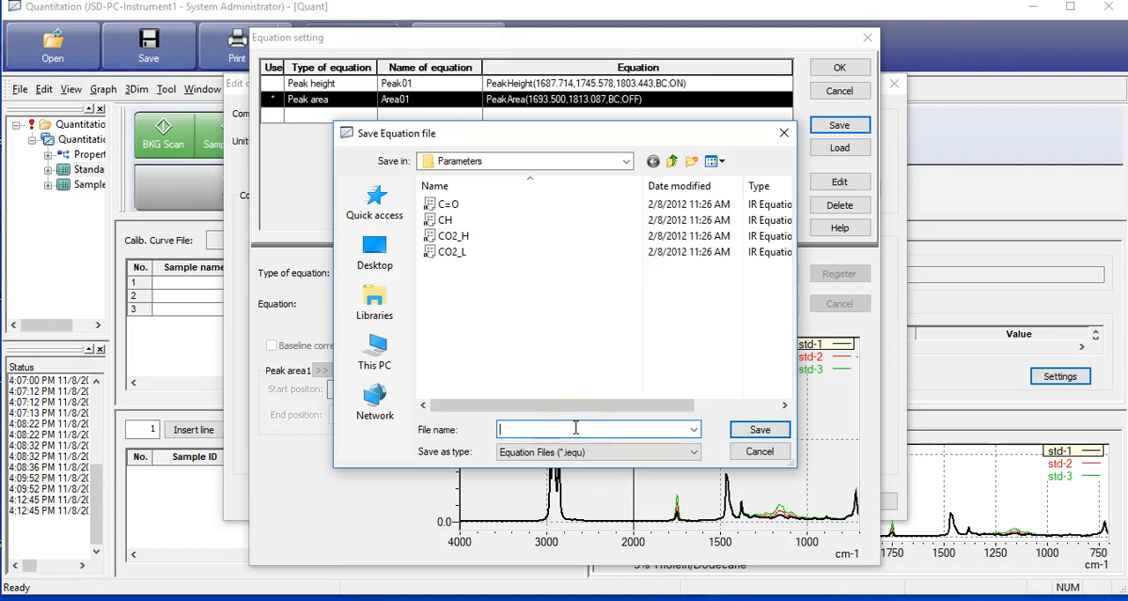
{"action": "type", "text": "Nov8"}
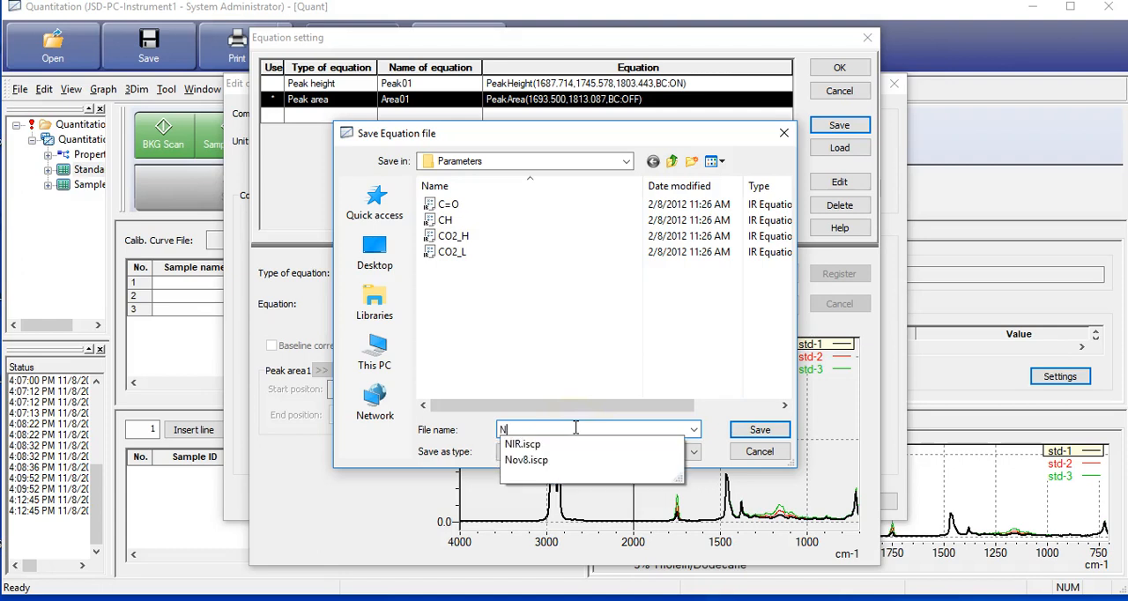
{"action": "left_click", "coordinate": [761, 431]}
{"action": "left_click", "coordinate": [762, 431]}
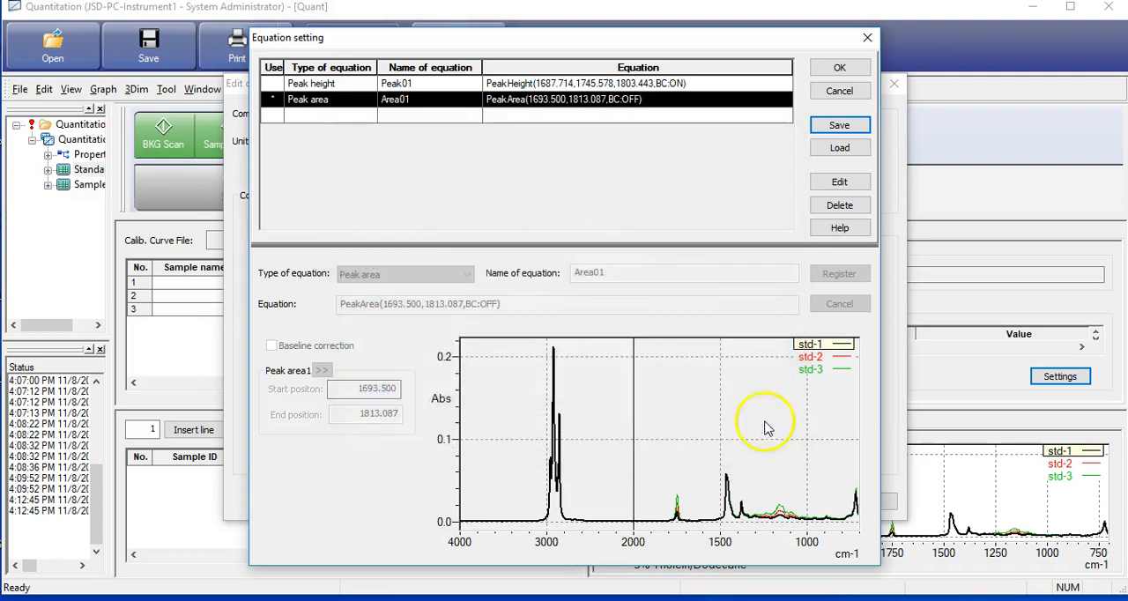
{"action": "left_click", "coordinate": [834, 69]}
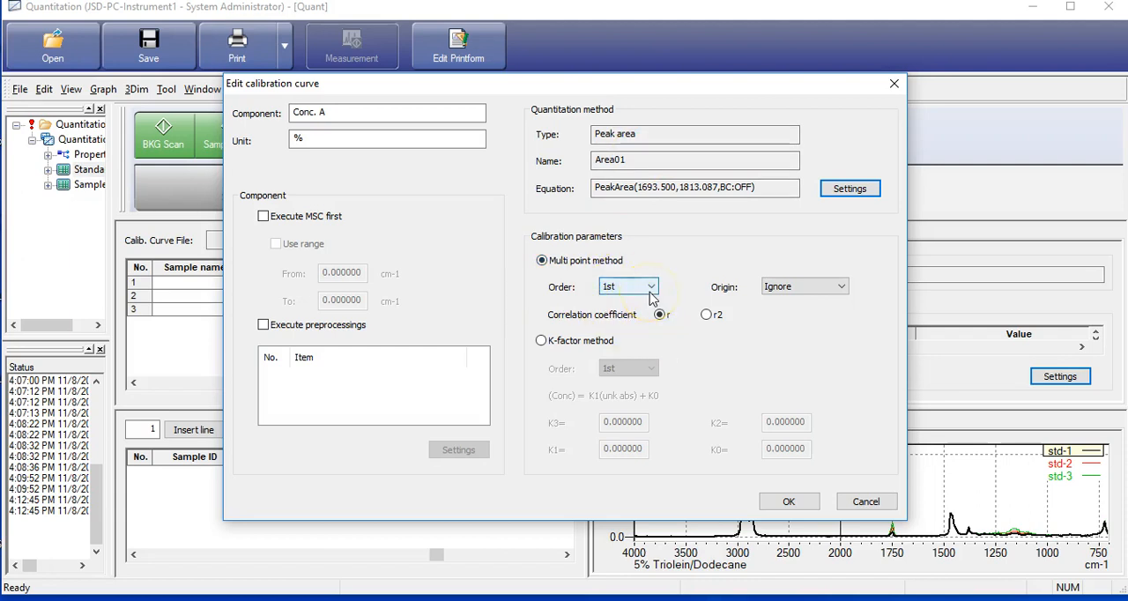
{"action": "left_click", "coordinate": [786, 499]}
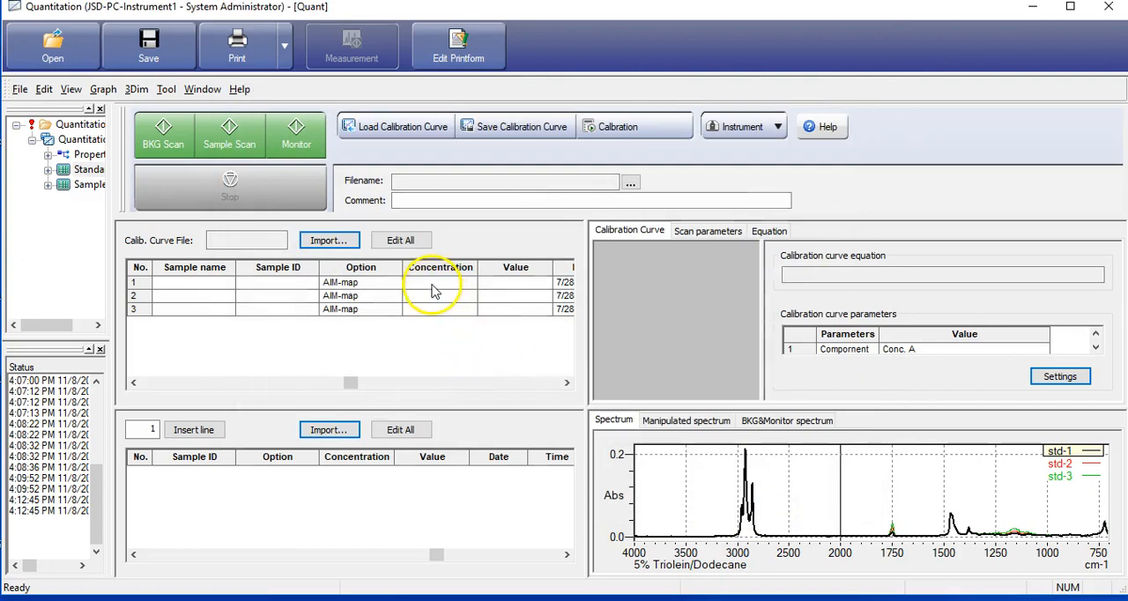
Enter concentrations of 10, 20 and 30 for standards 1 to 3 and calculate the calibration curve
{"action": "left_click_drag", "start_coordinate": [353, 383], "coordinate": [397, 380]}
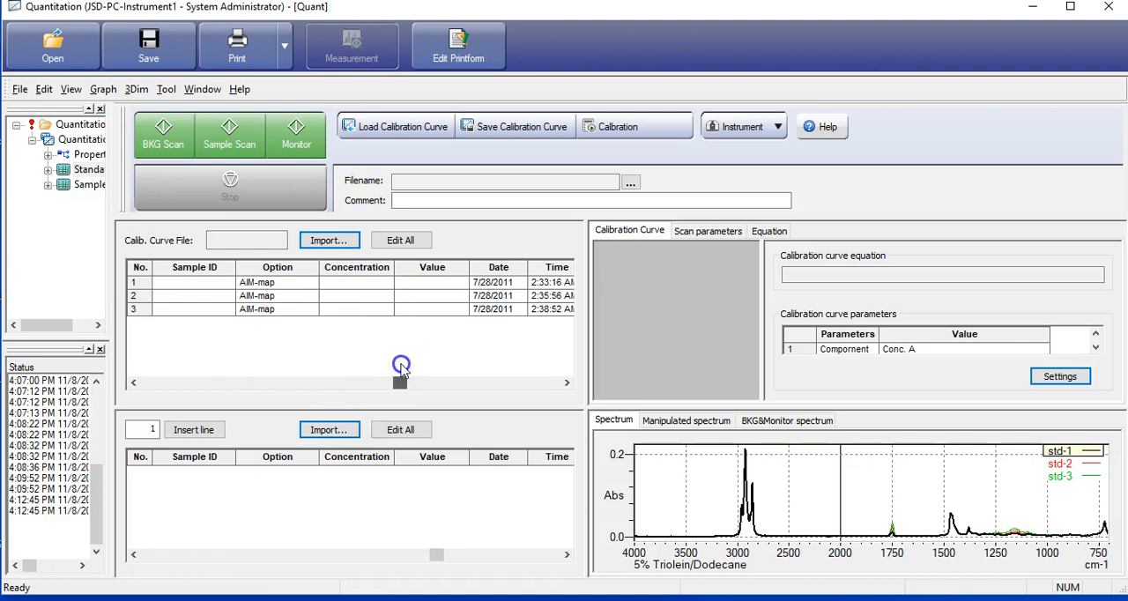
{"action": "double_click", "coordinate": [326, 288]}
{"action": "type", "text": "10"}
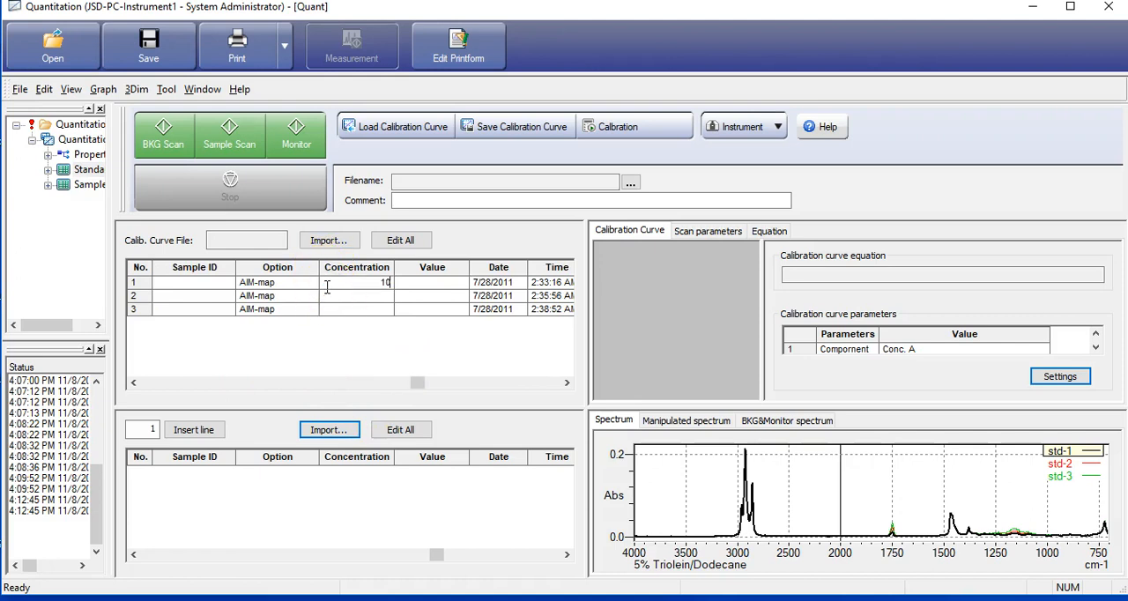
{"action": "left_click", "coordinate": [342, 297]}
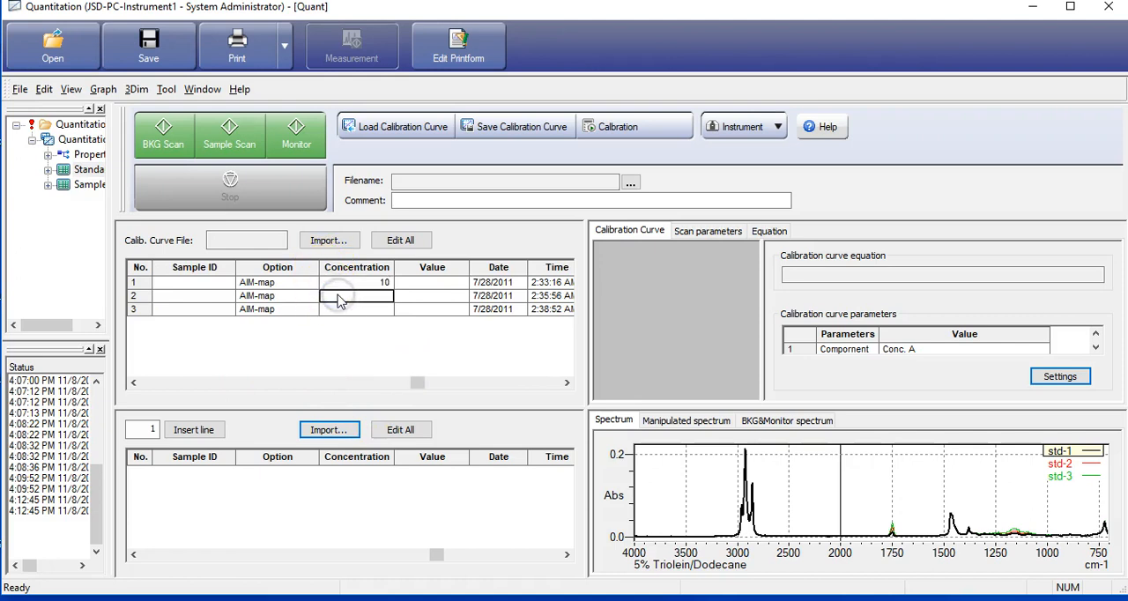
{"action": "left_click", "coordinate": [343, 311]}
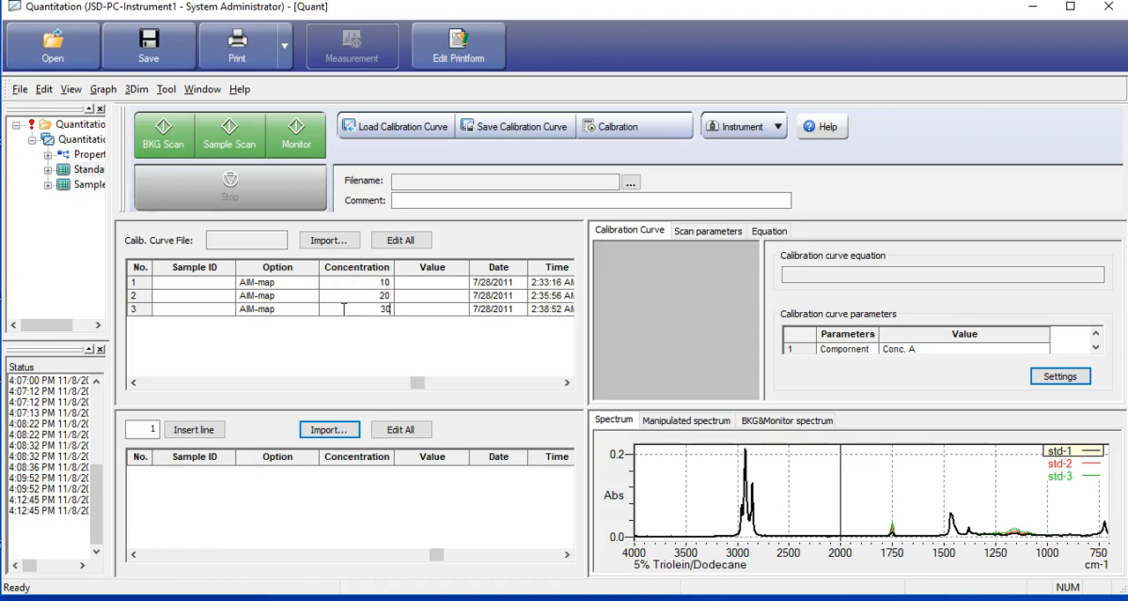
{"action": "left_click", "coordinate": [455, 297]}
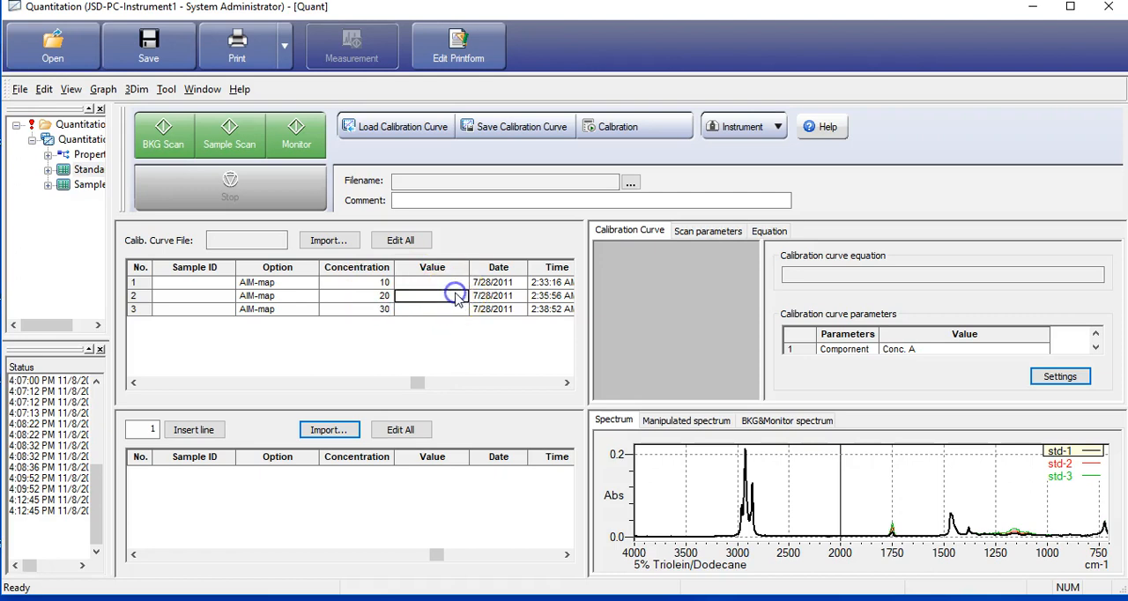
{"action": "left_click", "coordinate": [612, 128]}
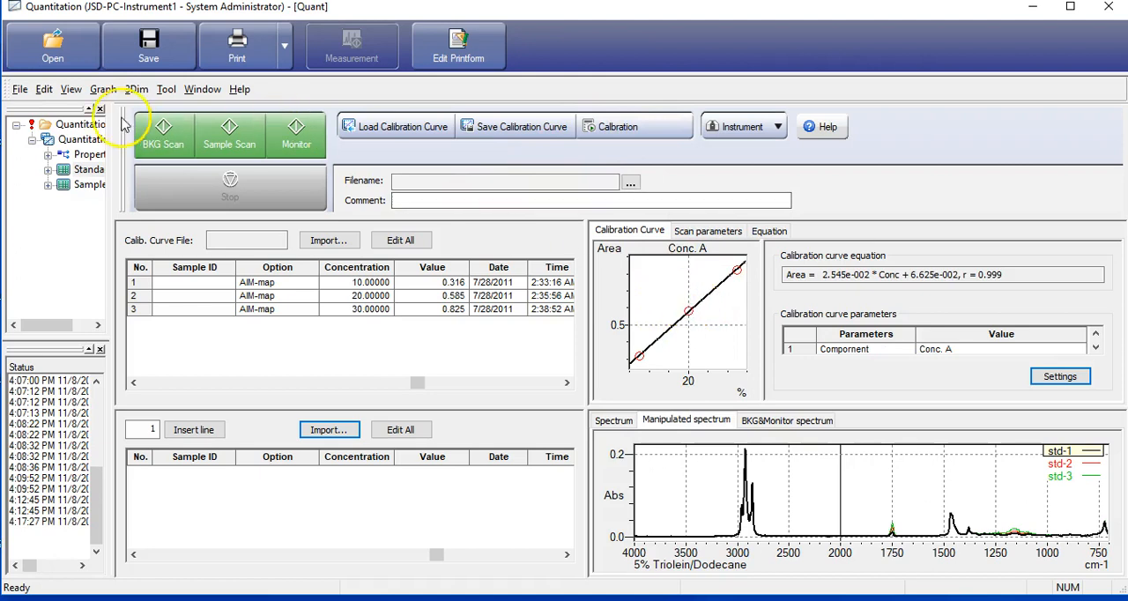
Save the quantitation data as default.irqt in the Nov8 folder
{"action": "left_click", "coordinate": [19, 90]}
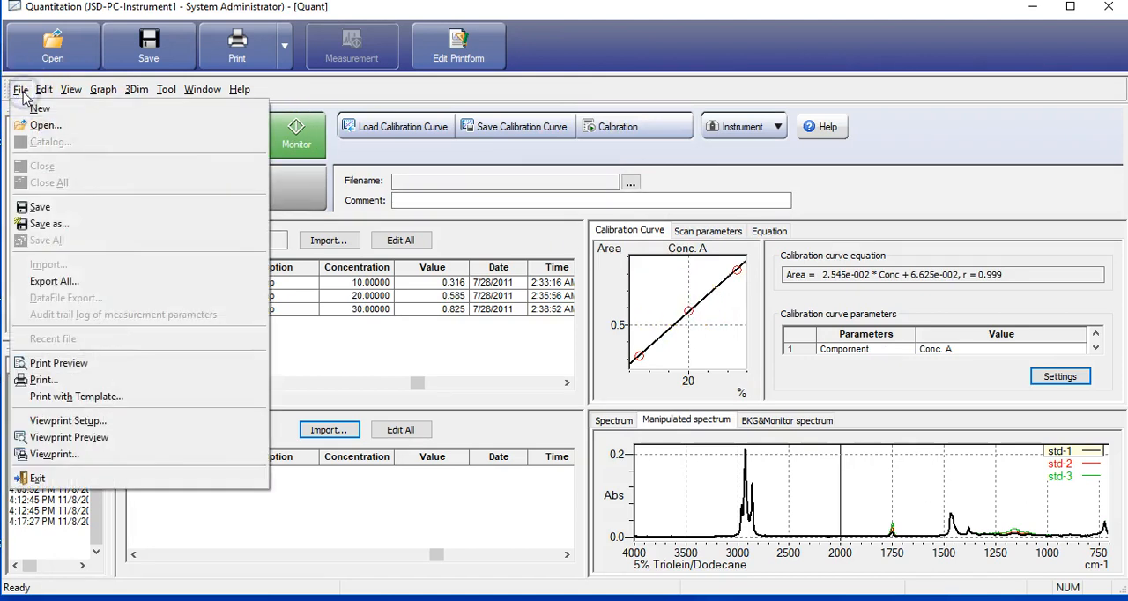
{"action": "left_click", "coordinate": [44, 224]}
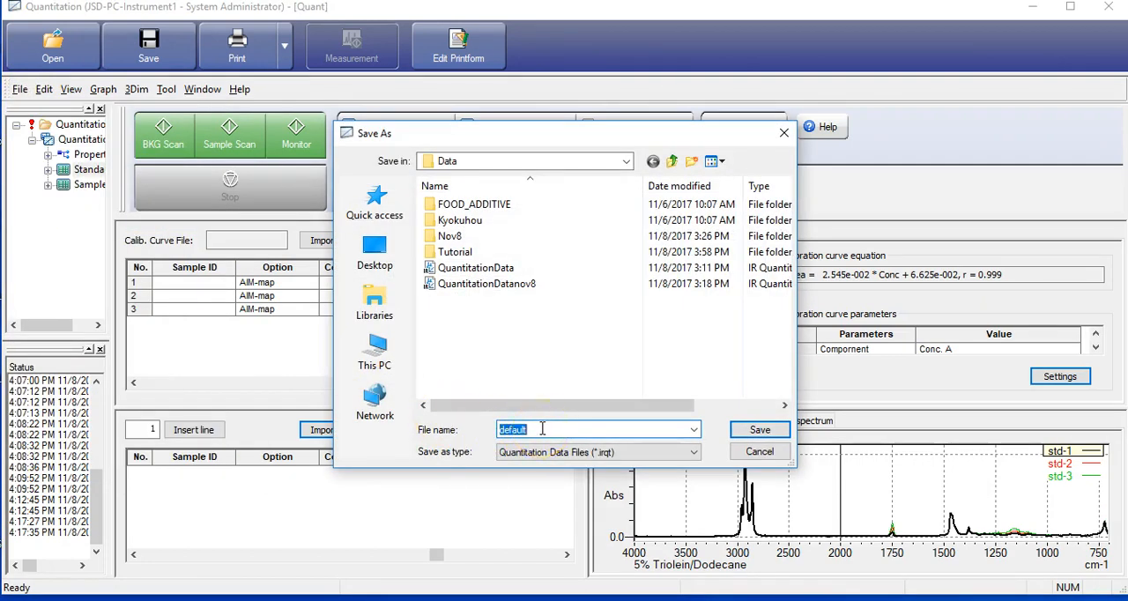
{"action": "type", "text": "nov8"}
{"action": "left_click", "coordinate": [759, 430]}
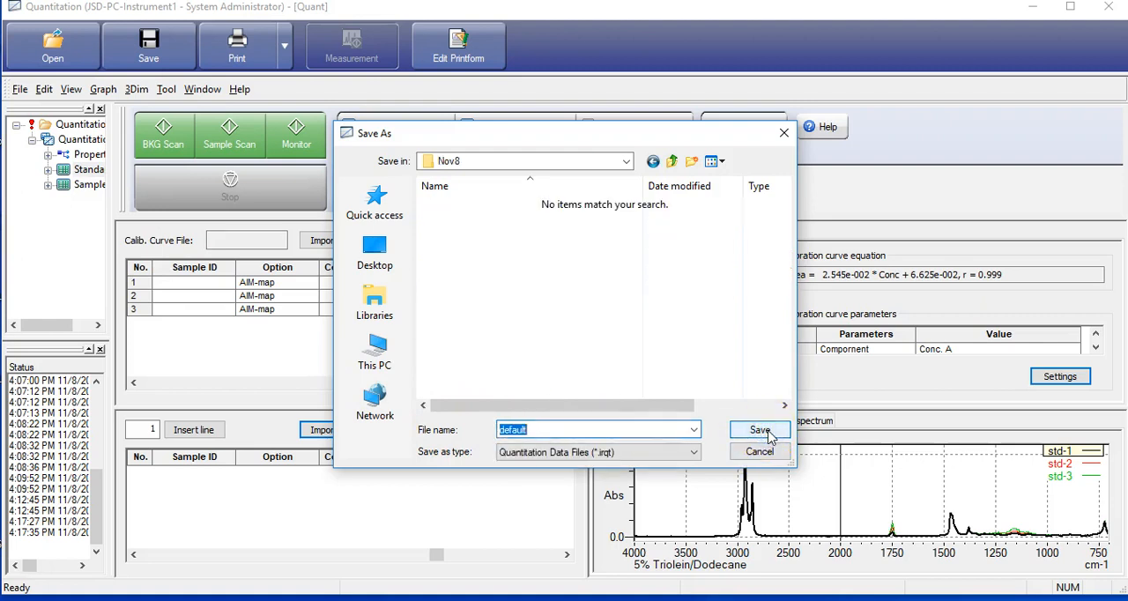
{"action": "left_click", "coordinate": [766, 431]}
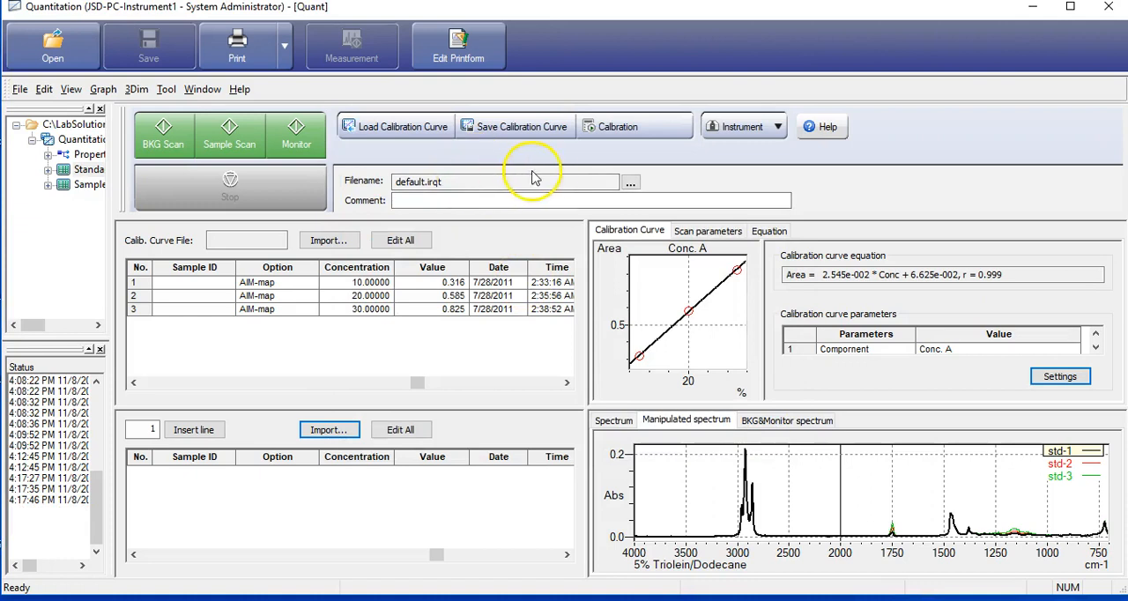
Save the quantitation data under the new name nov8test.irqt in the Nov8 folder
{"action": "left_click", "coordinate": [631, 182]}
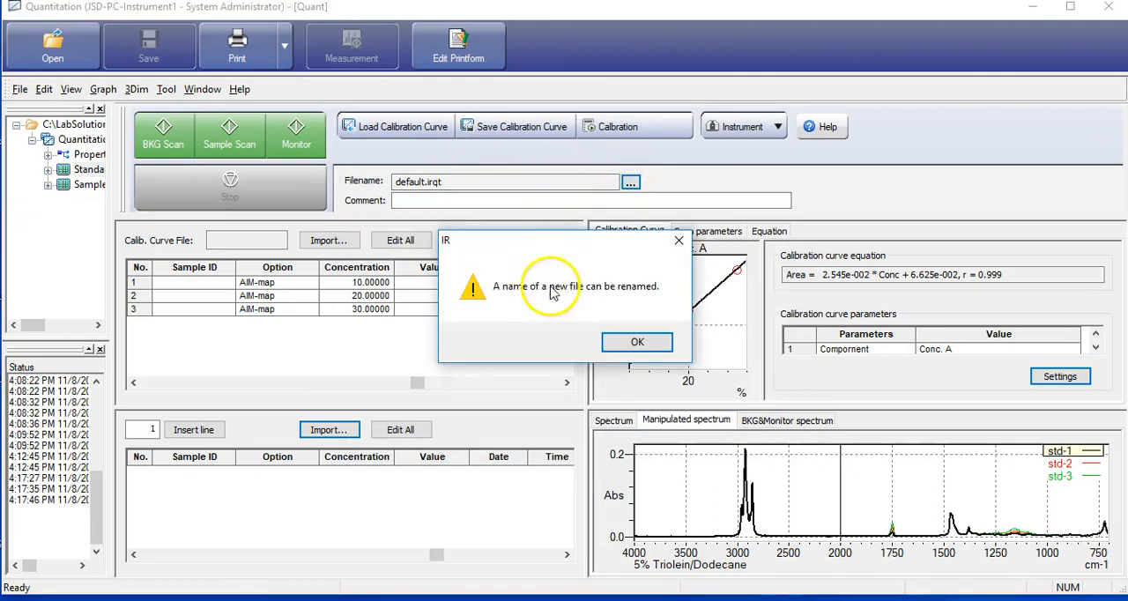
{"action": "left_click", "coordinate": [638, 343]}
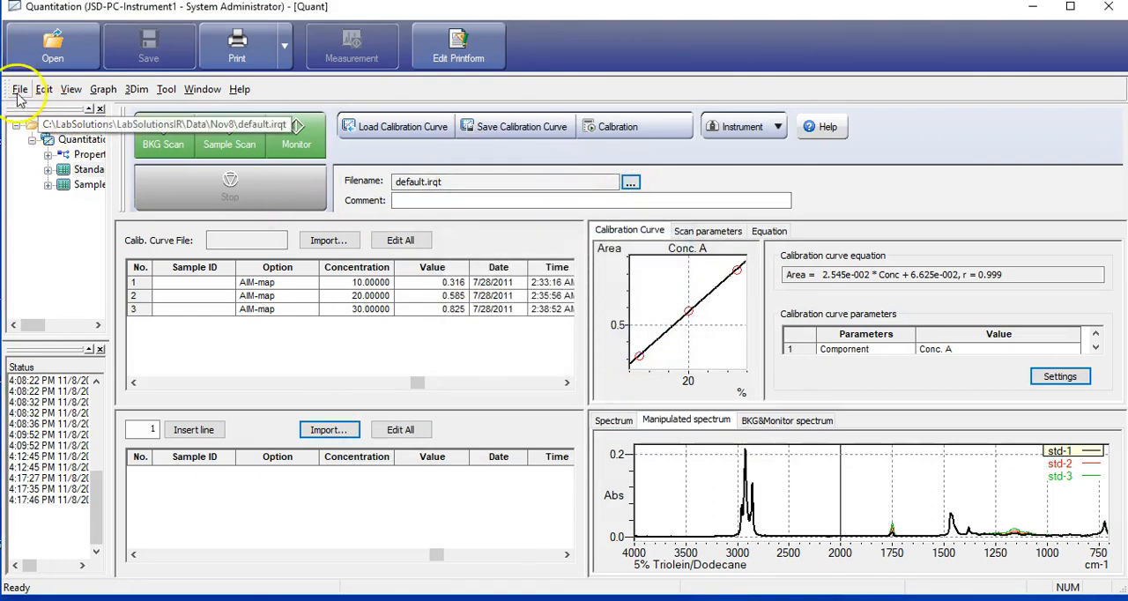
{"action": "left_click", "coordinate": [18, 90]}
{"action": "left_click", "coordinate": [49, 223]}
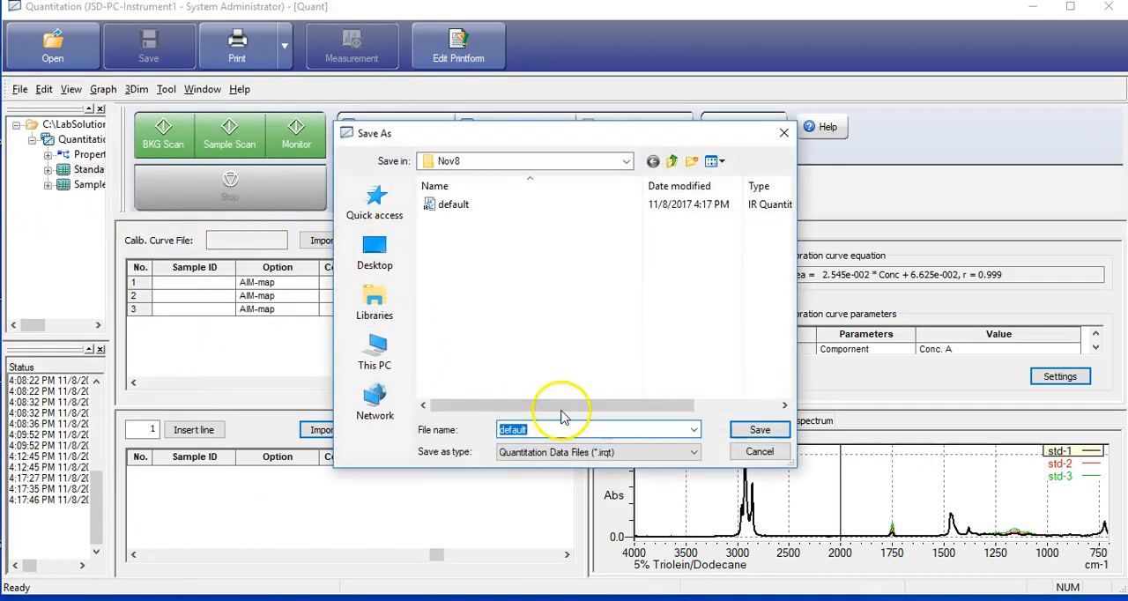
{"action": "type", "text": "nov8test"}
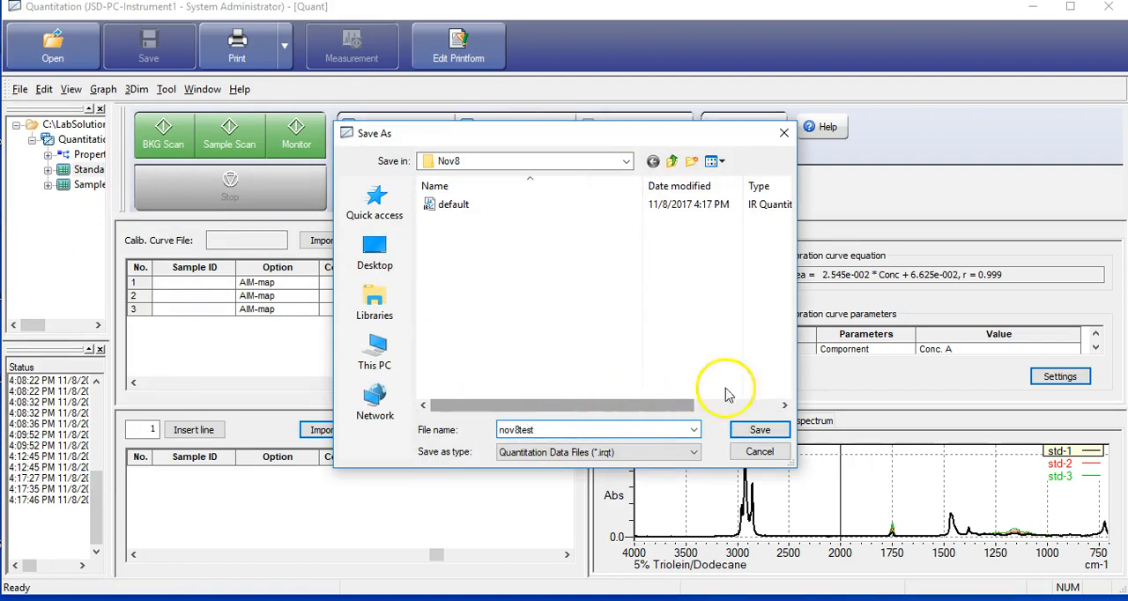
{"action": "left_click", "coordinate": [760, 430]}
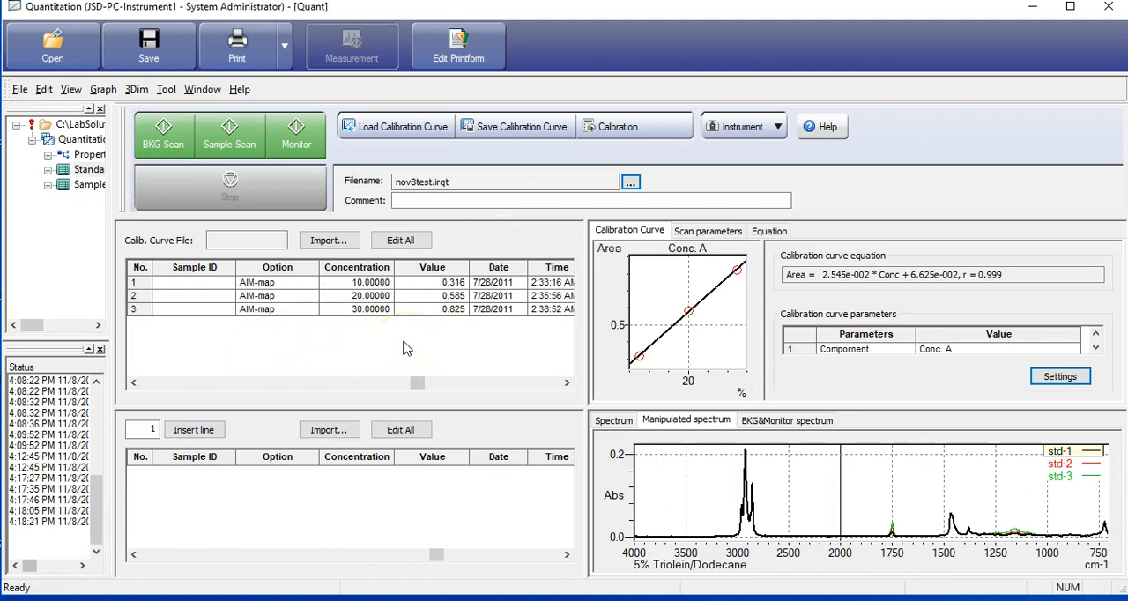
Import the spectra std-4.ispd, std-2.ispd and std-0.ispd into the sample table for quantitation
{"action": "left_click", "coordinate": [329, 431]}
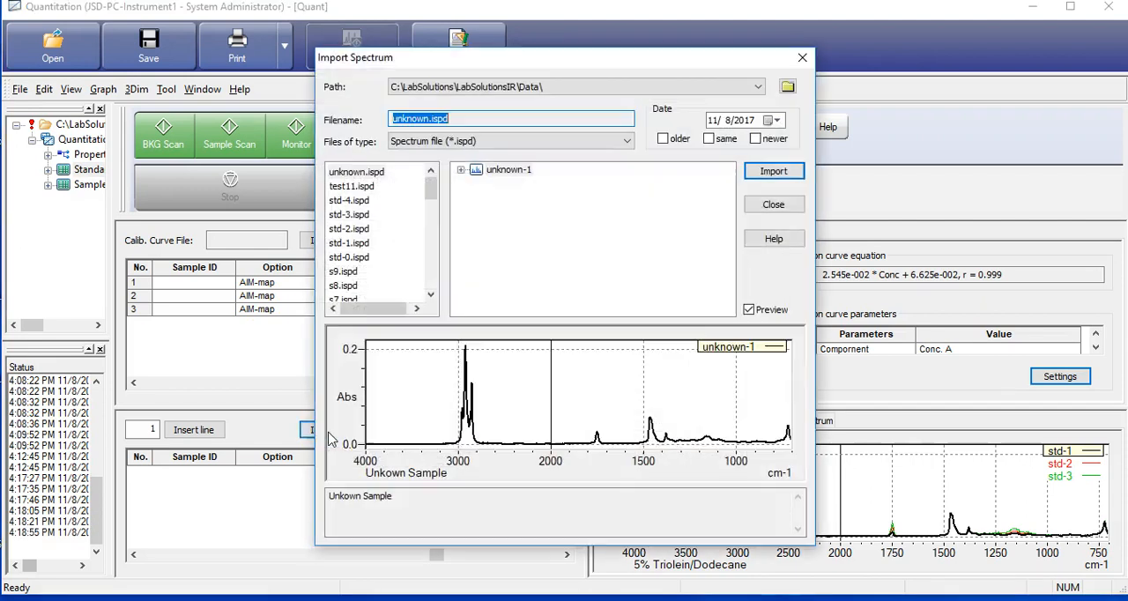
{"action": "left_click", "coordinate": [345, 201]}
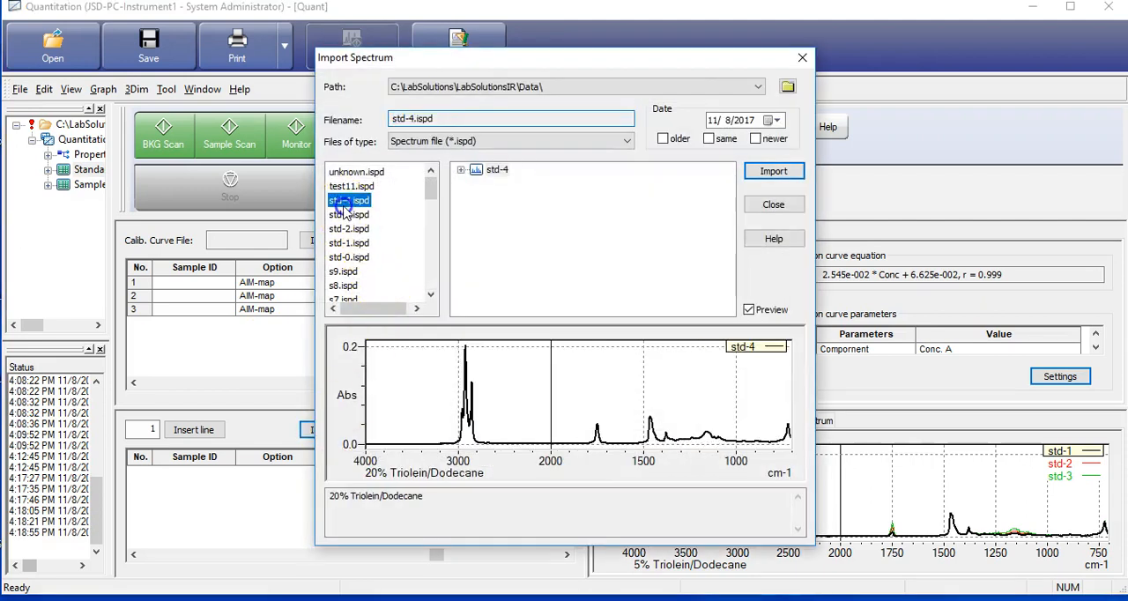
{"action": "left_click", "coordinate": [774, 171]}
{"action": "left_click", "coordinate": [348, 228]}
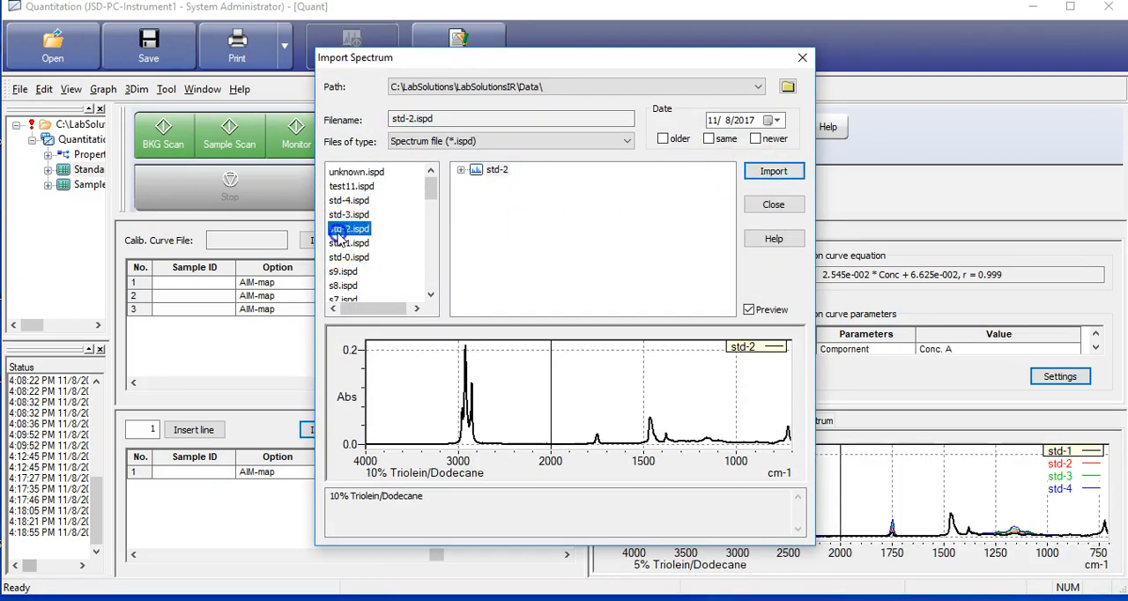
{"action": "left_click", "coordinate": [772, 173]}
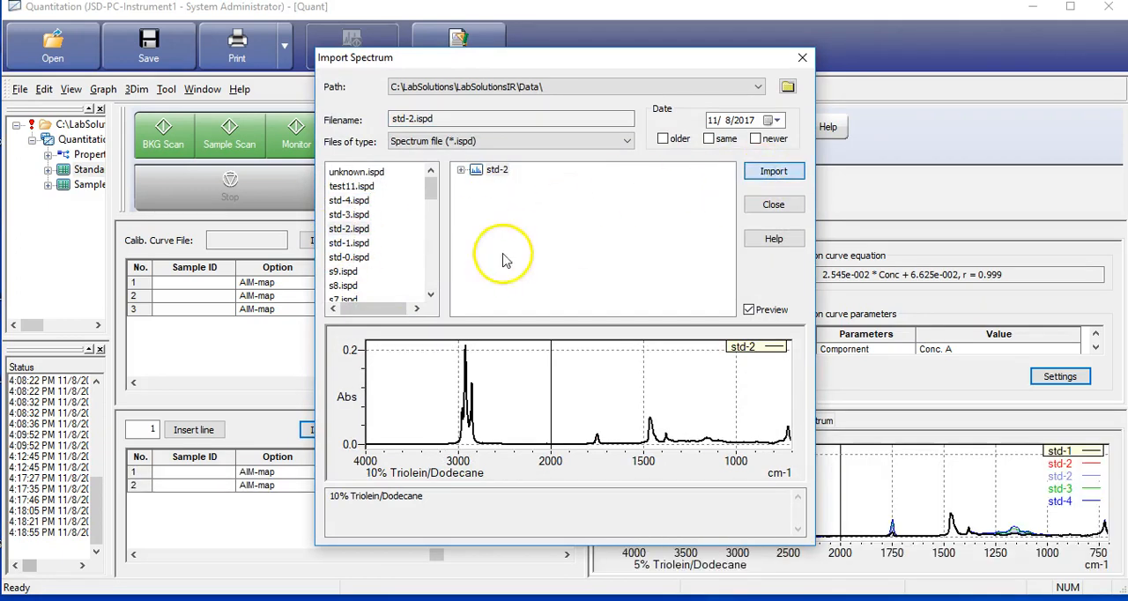
{"action": "left_click", "coordinate": [363, 256]}
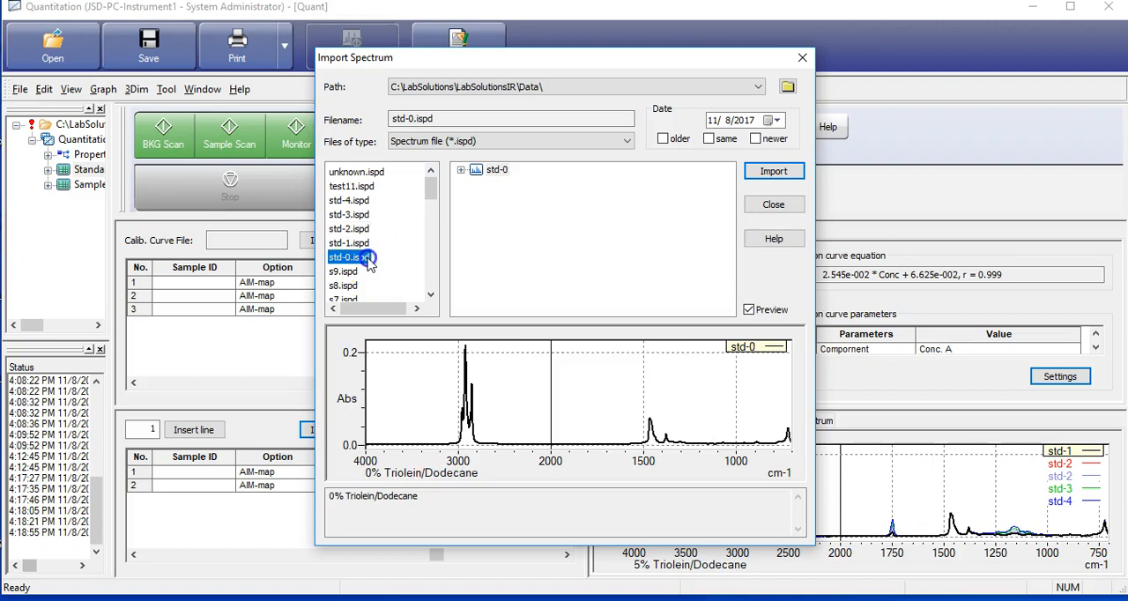
{"action": "left_click", "coordinate": [776, 171]}
{"action": "left_click", "coordinate": [771, 204]}
{"action": "left_click", "coordinate": [502, 456]}
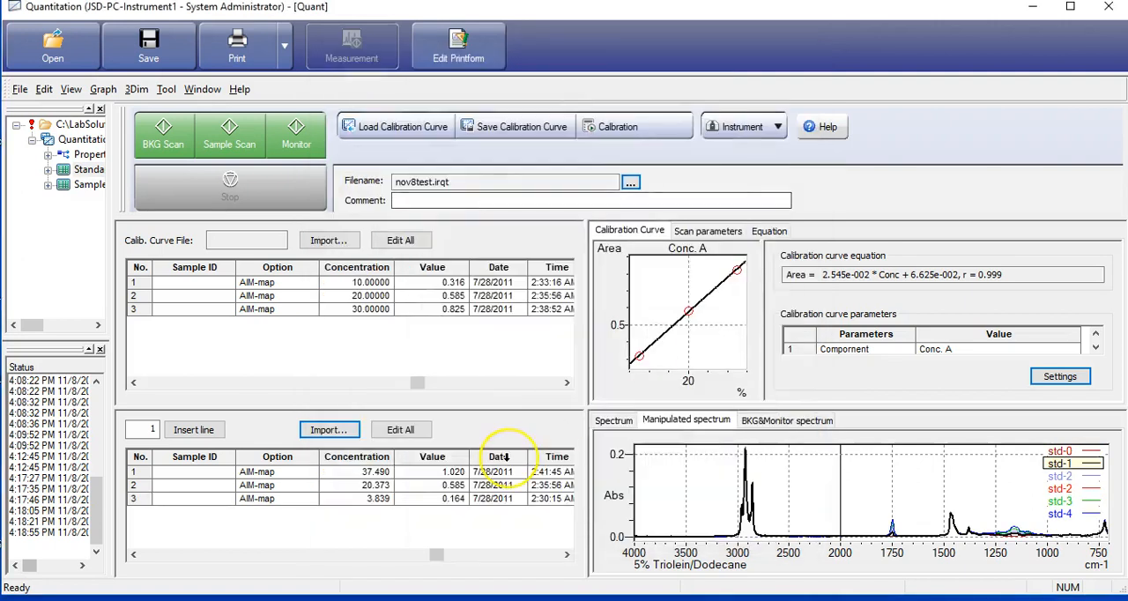